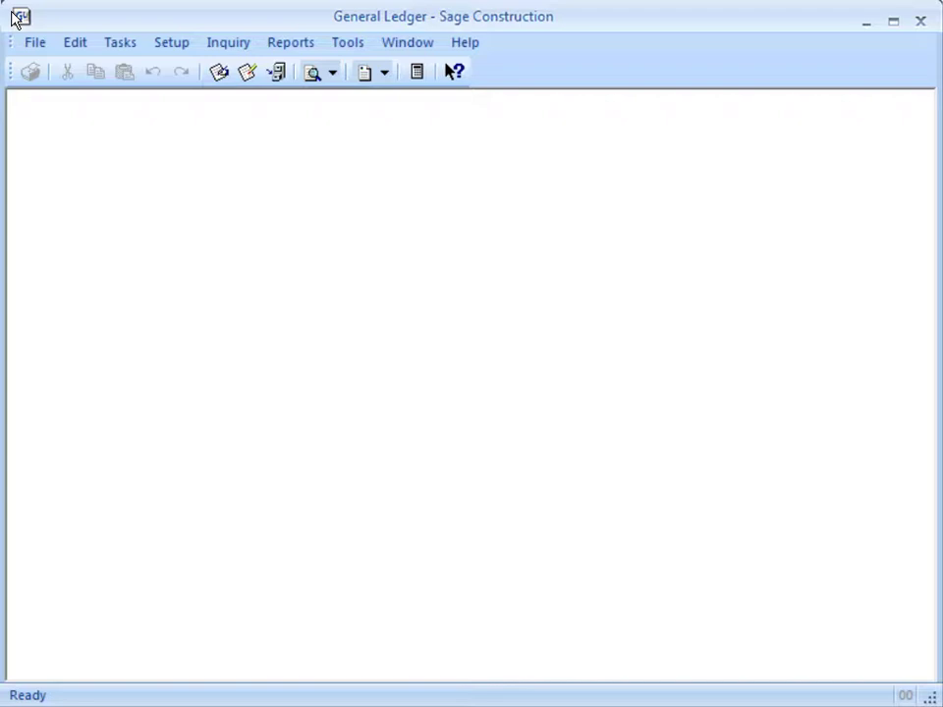
- Uncheck 12/31/2018 for The Sage Group's 10-110 Commercial property in Open/Close Posting Period, and accept
click(142, 45)
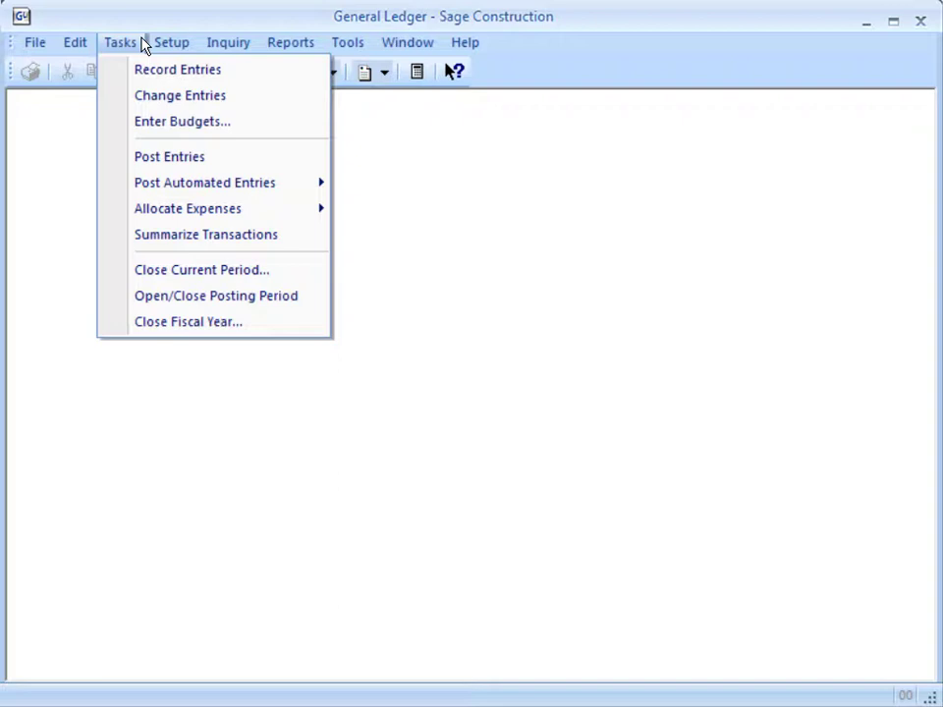
click(113, 299)
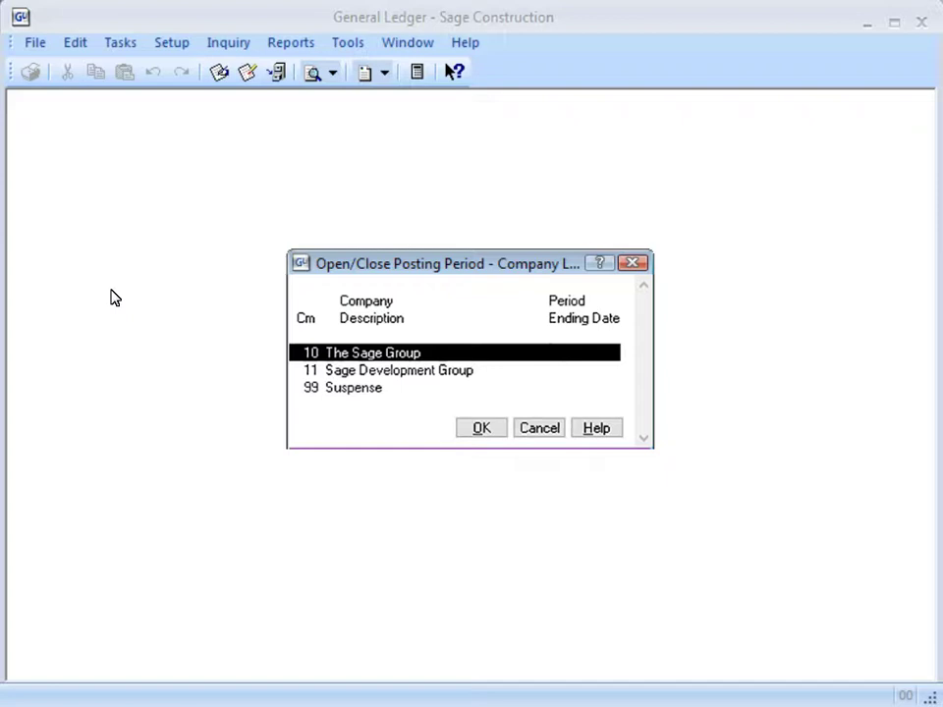
click(499, 435)
click(406, 380)
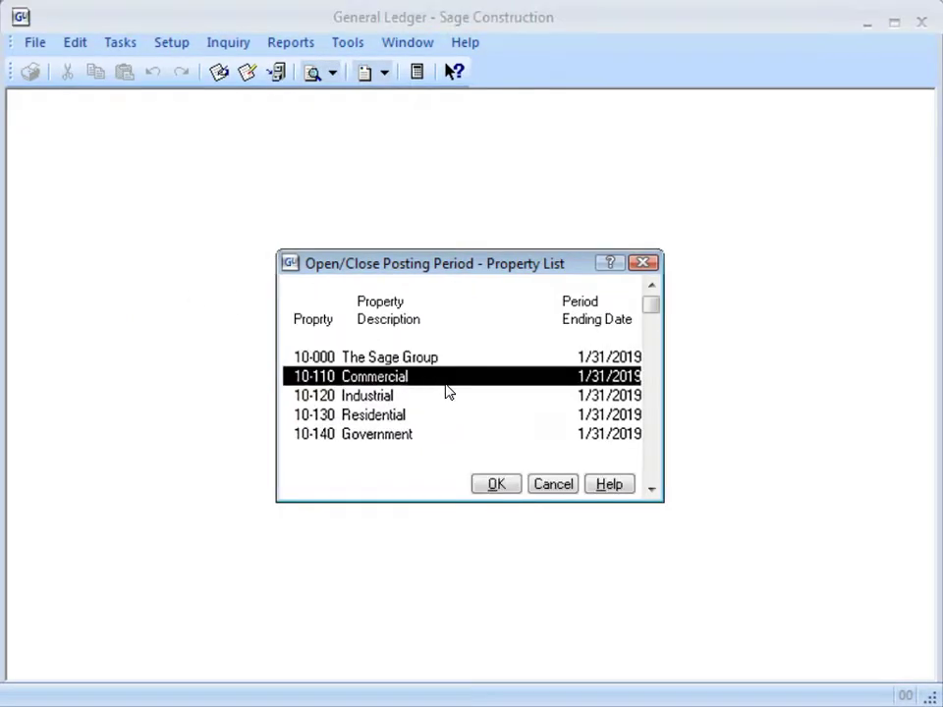
click(497, 486)
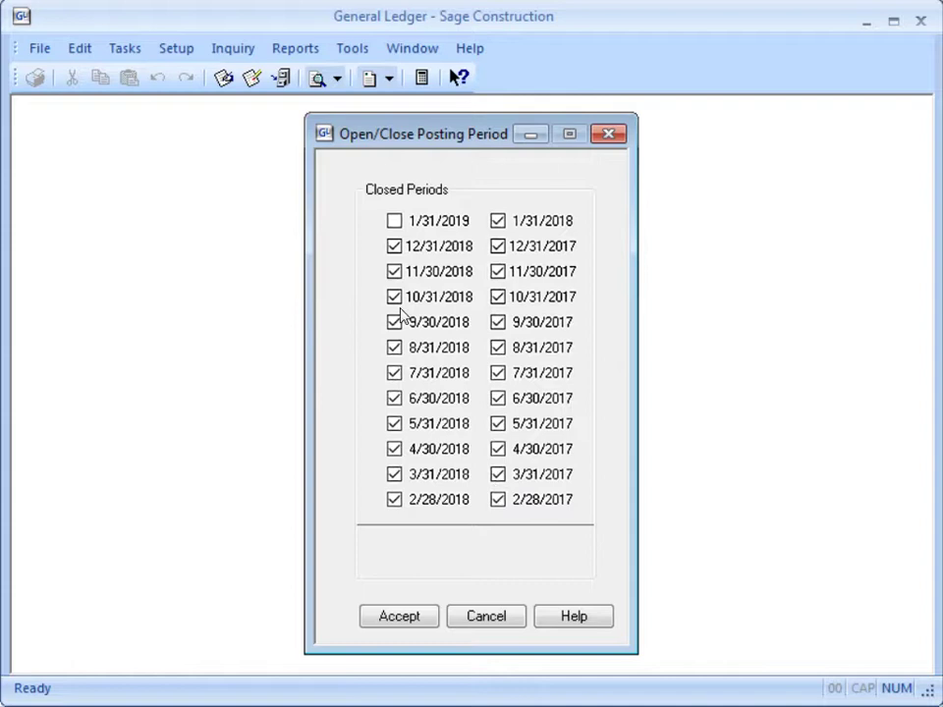
click(397, 249)
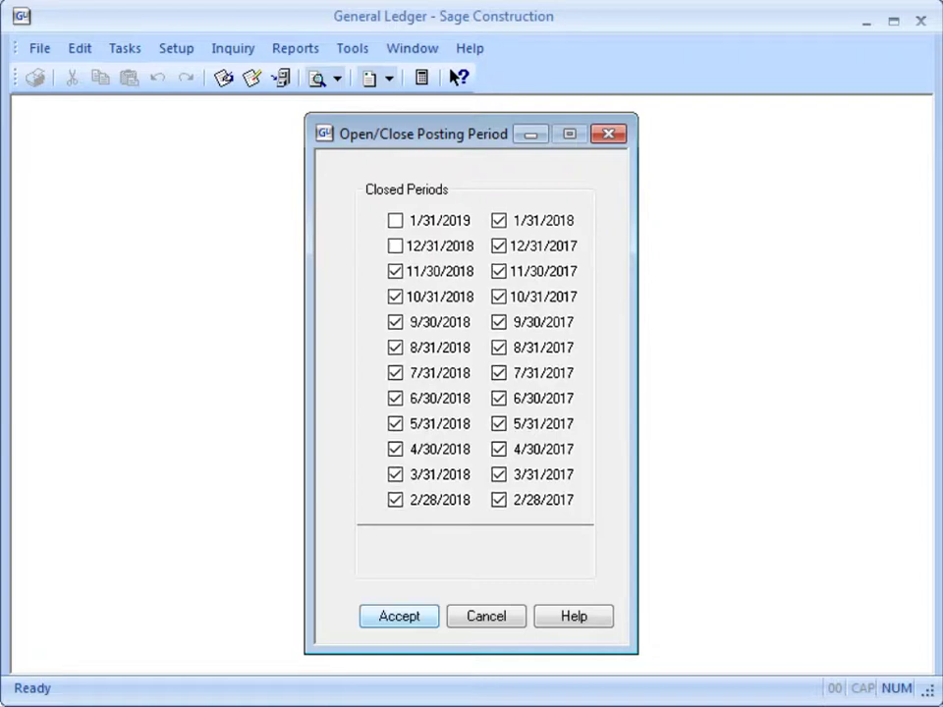
click(427, 619)
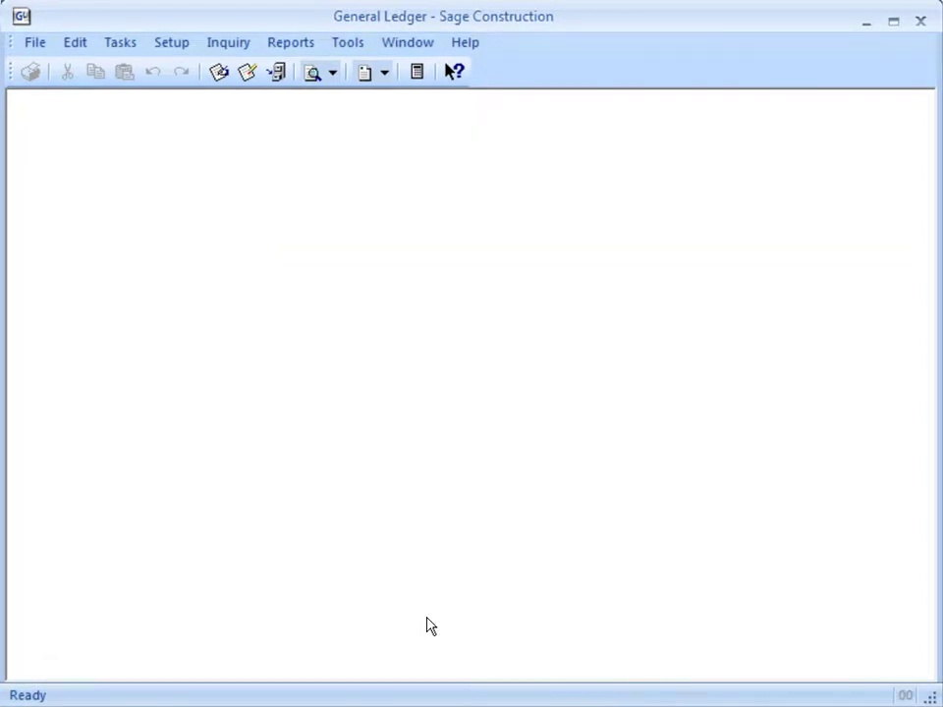
- Show the General Ledger Tasks menu again
click(115, 44)
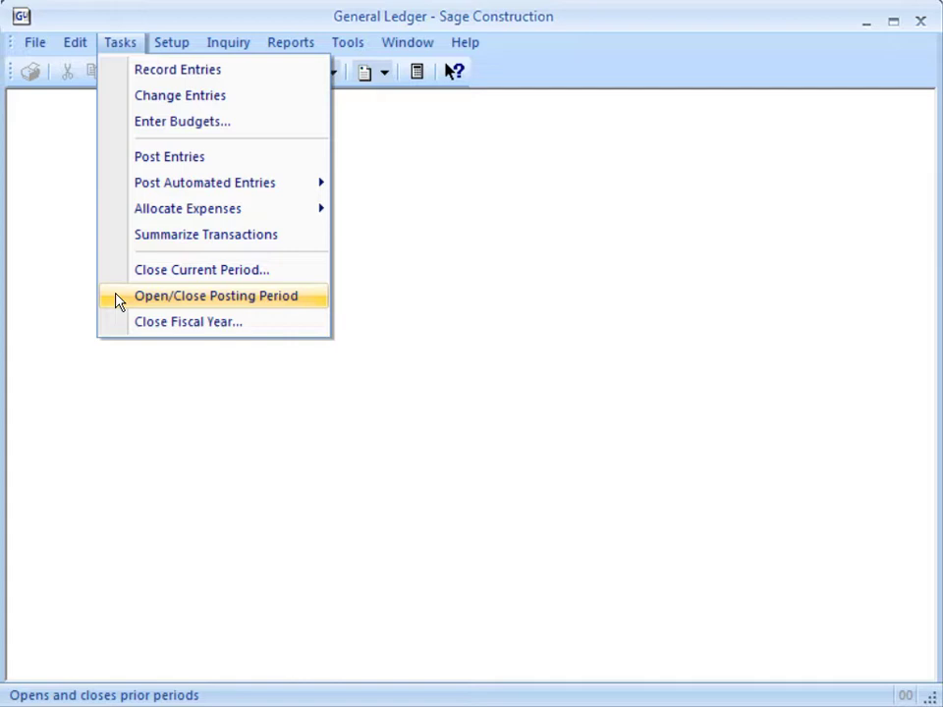
- In Open/Close Posting Period for The Sage Group's 10-110 Commercial, check 12/31/2018 again
click(118, 302)
key(Return)
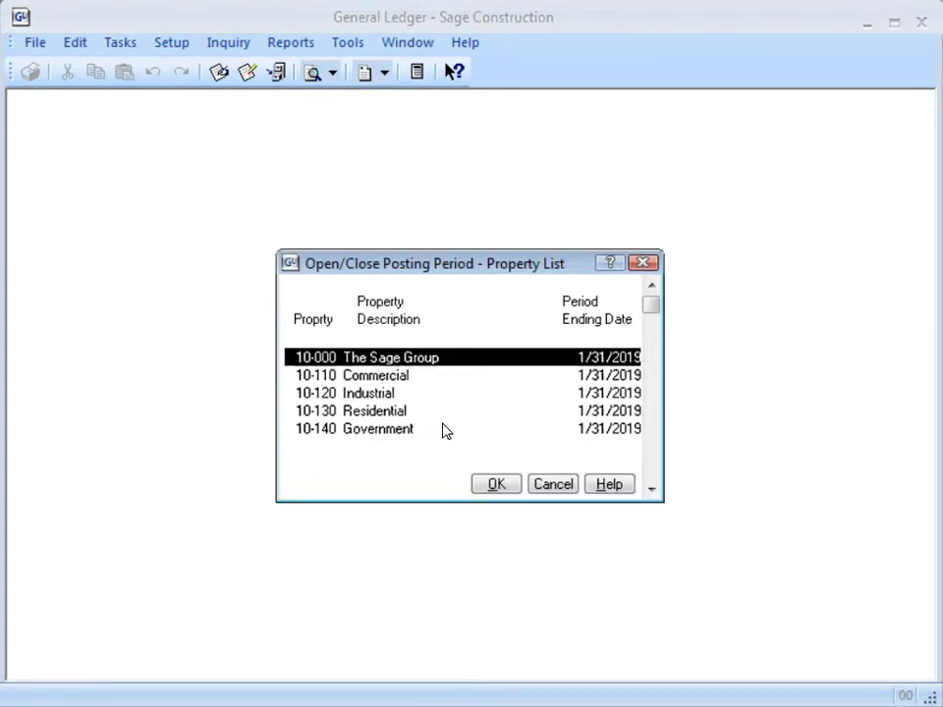
key(Down)
click(496, 484)
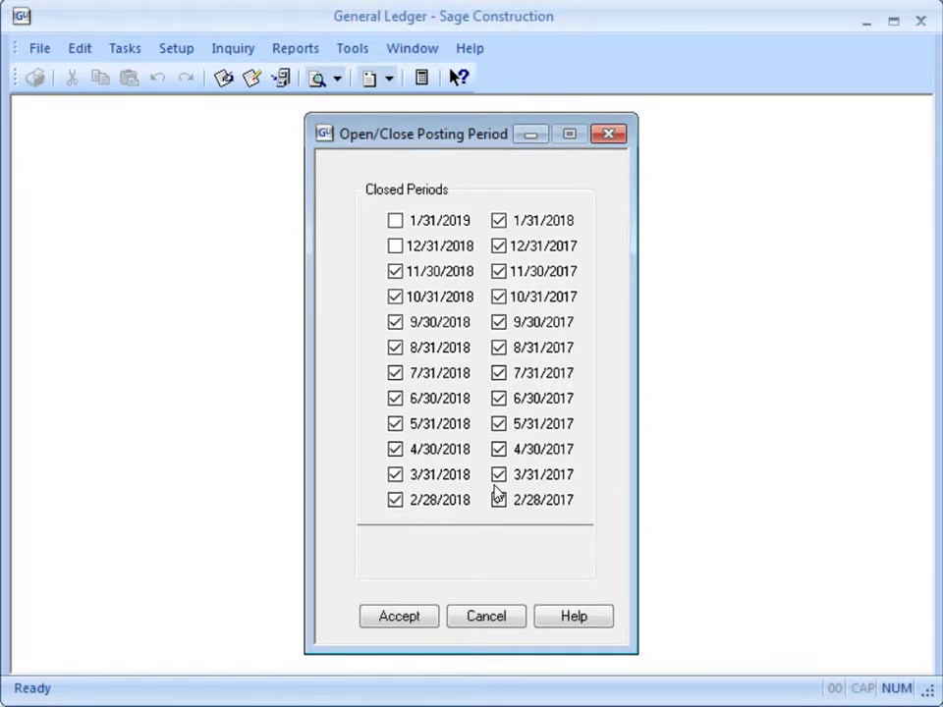
click(394, 247)
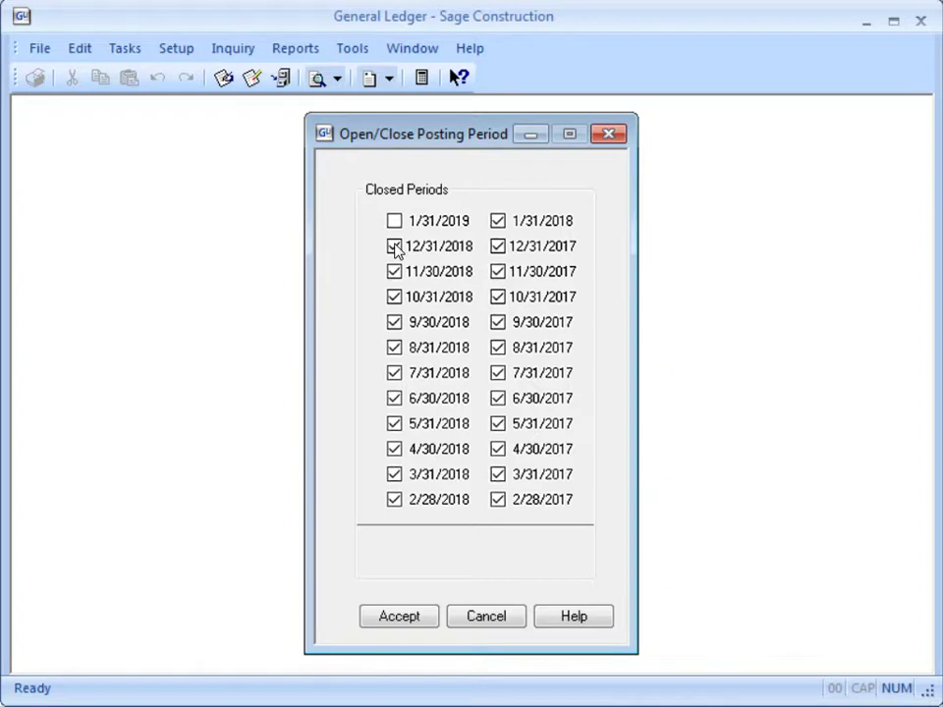
- Accept the reclosed 12/31/2018 period, then dismiss the Reports menu without running a report
click(429, 620)
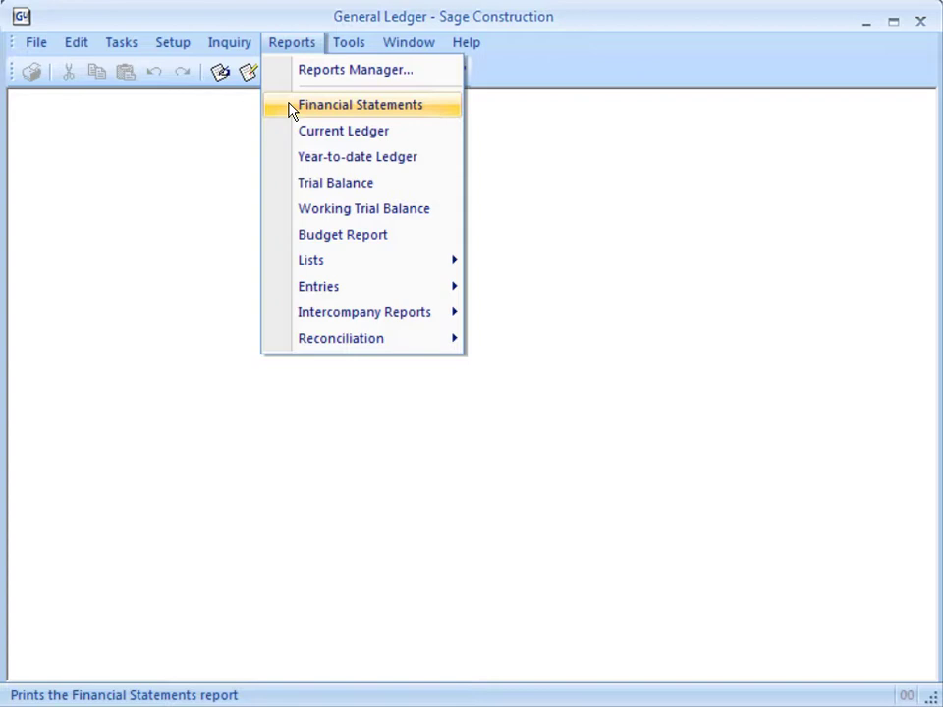
click(160, 182)
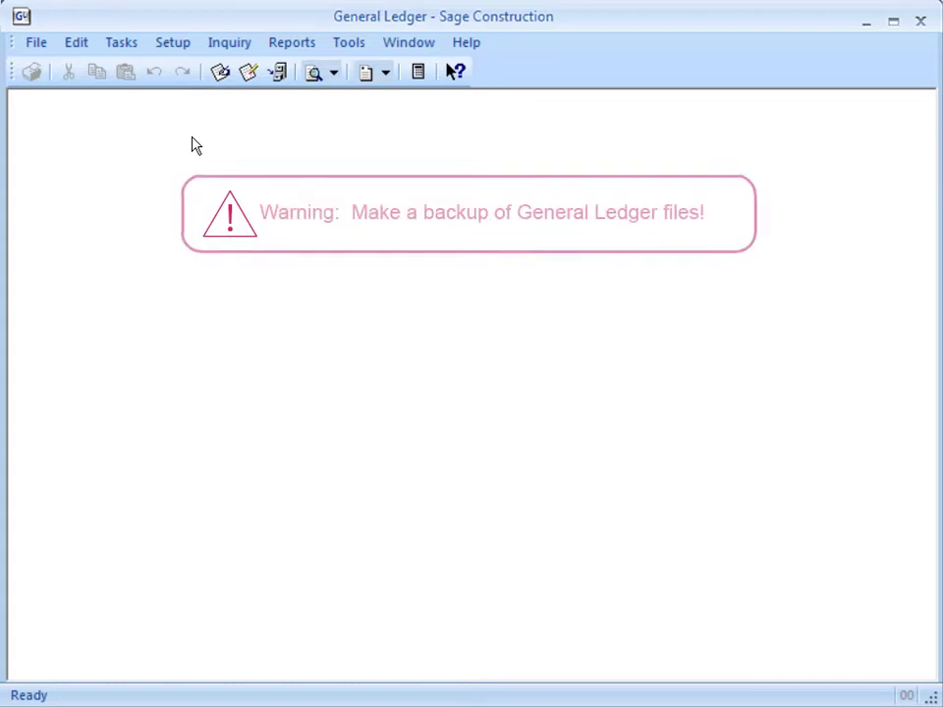
- Start Close Fiscal Year, confirming the backup, The Sage Group, and the 10-110 Commercial property
click(114, 43)
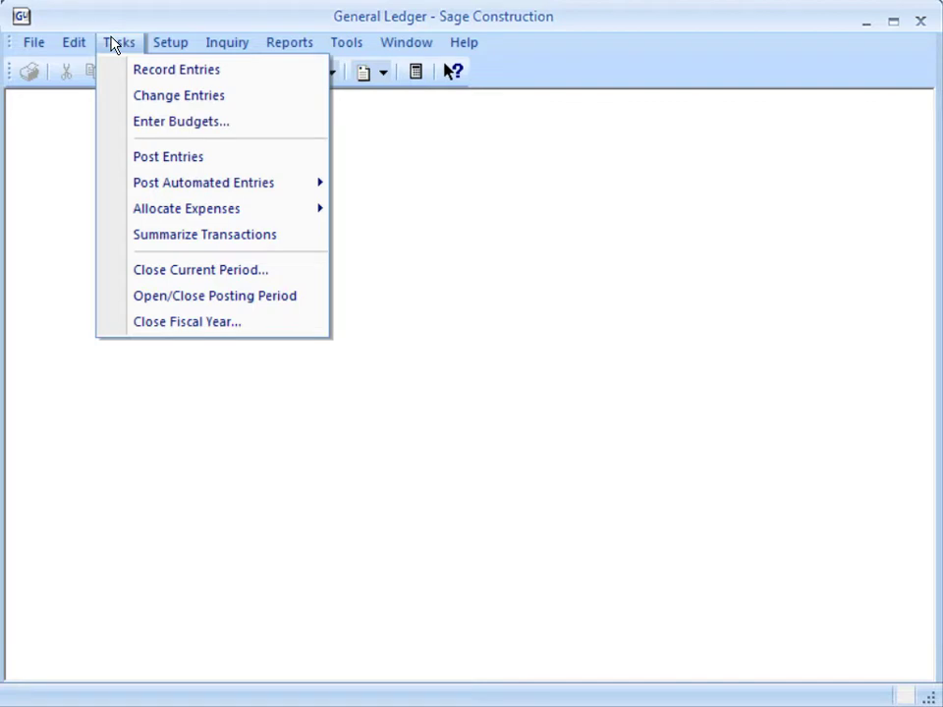
click(108, 328)
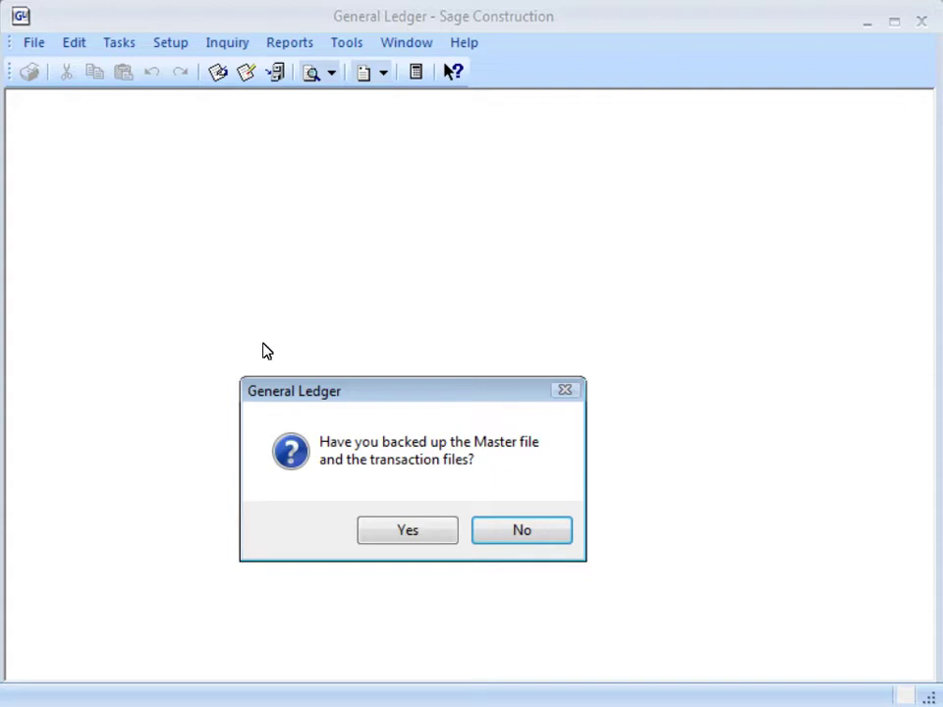
click(393, 531)
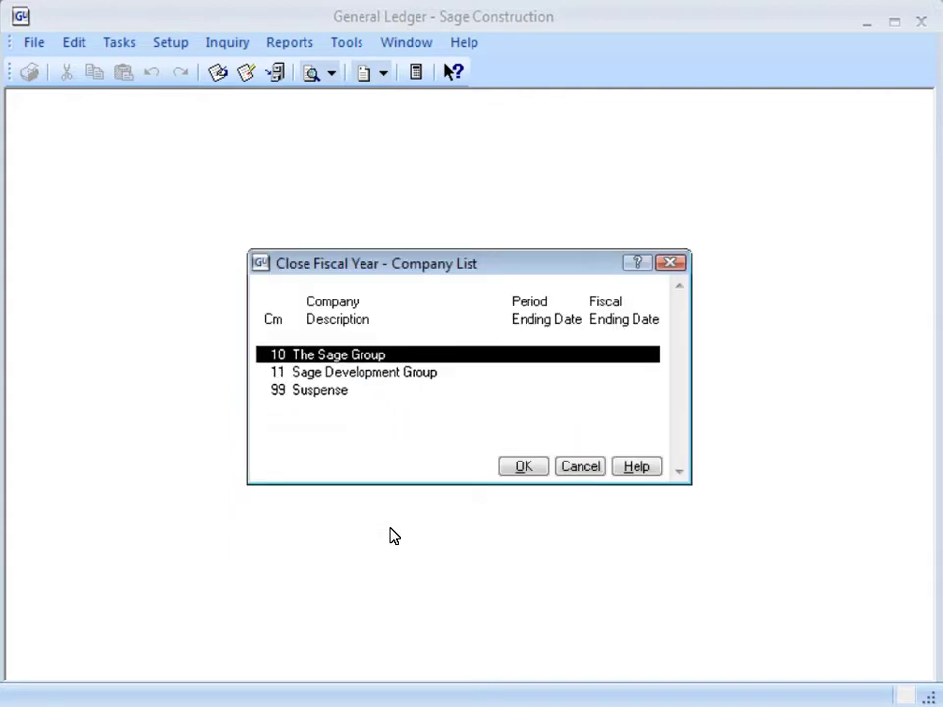
click(522, 465)
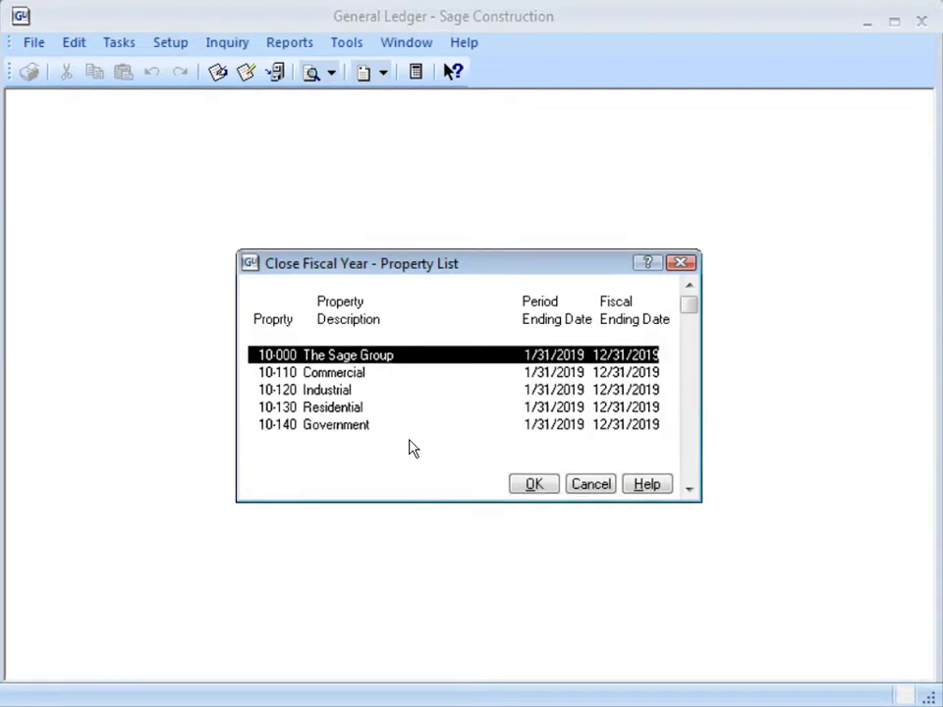
click(369, 380)
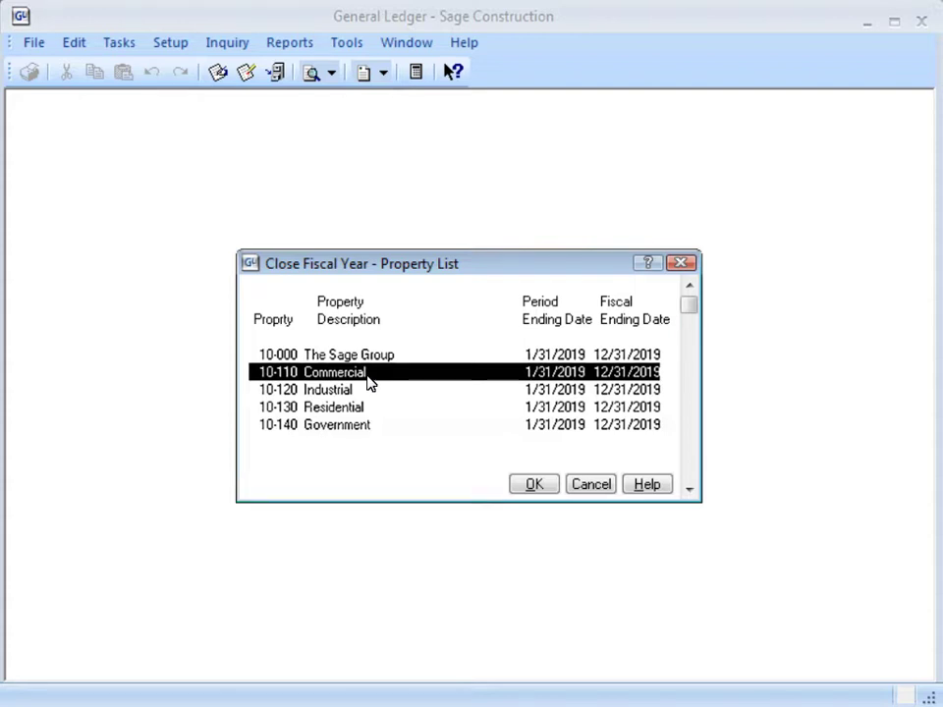
- Confirm Commercial and acknowledge the prior-year adjustment notice, showing -900.00 and -1100.00 distributions
click(532, 486)
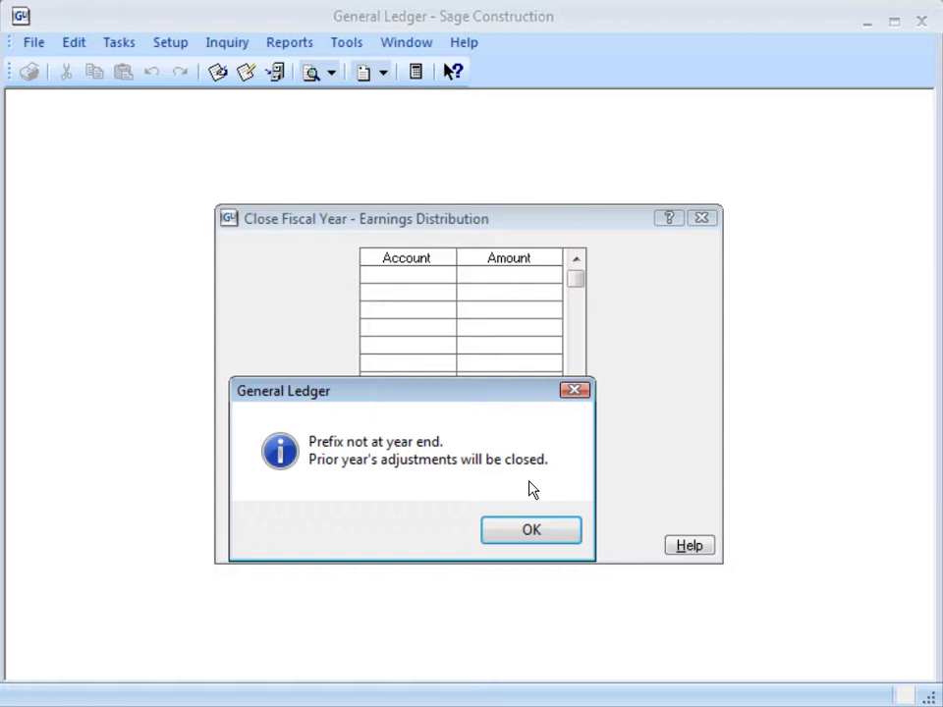
click(531, 528)
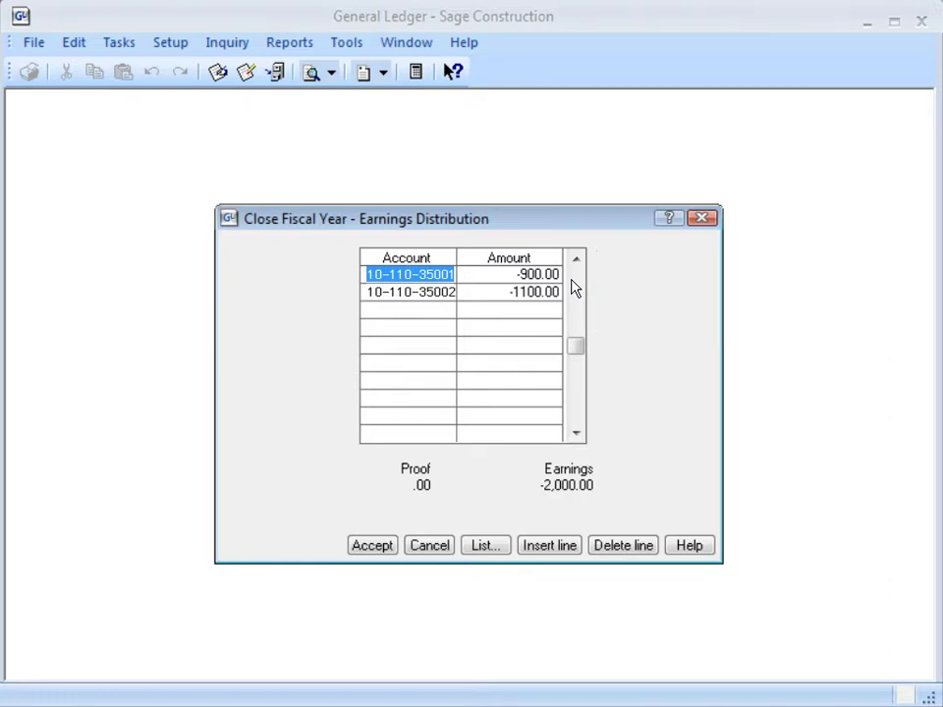
- Accept the -2,000.00 earnings distribution, closing adjustments to retained earnings, then view Tools
click(375, 552)
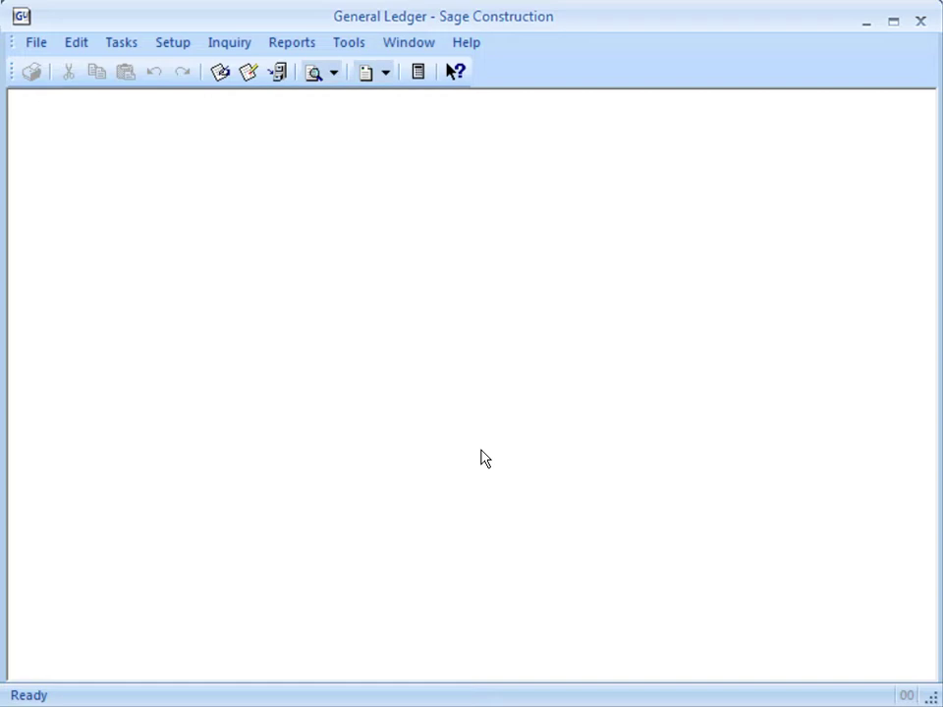
click(349, 44)
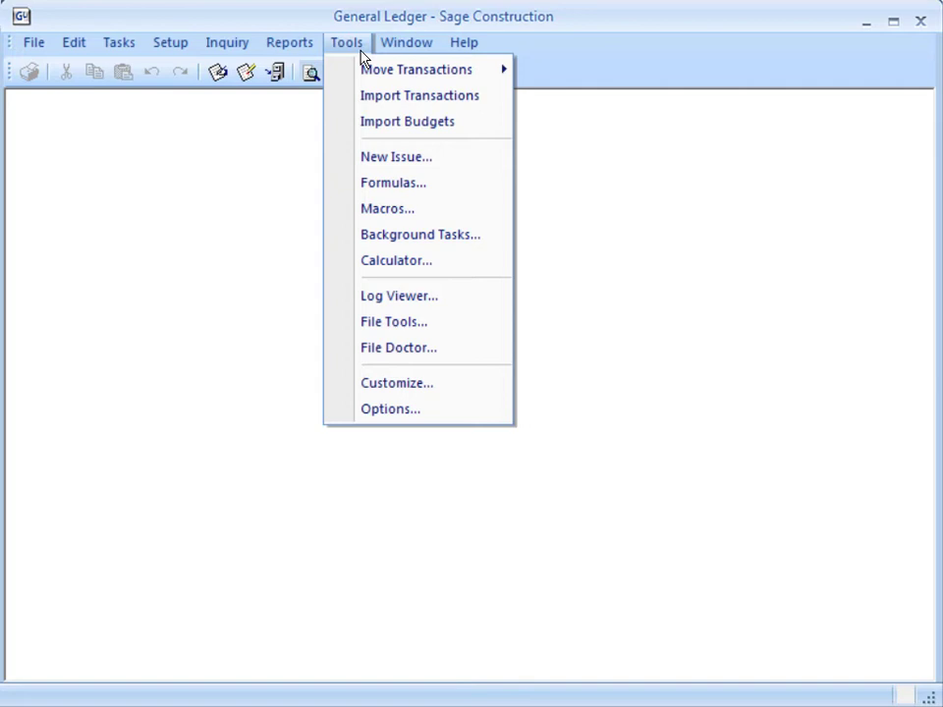
mouse_move(416, 69)
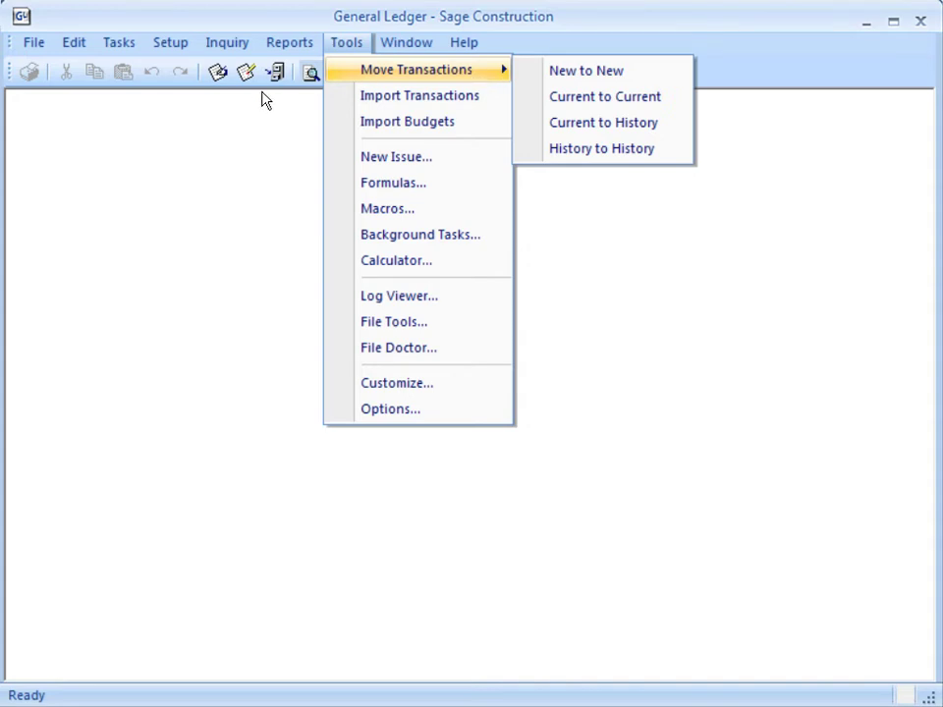
- Dismiss the Tools menu without choosing a transaction utility
click(236, 125)
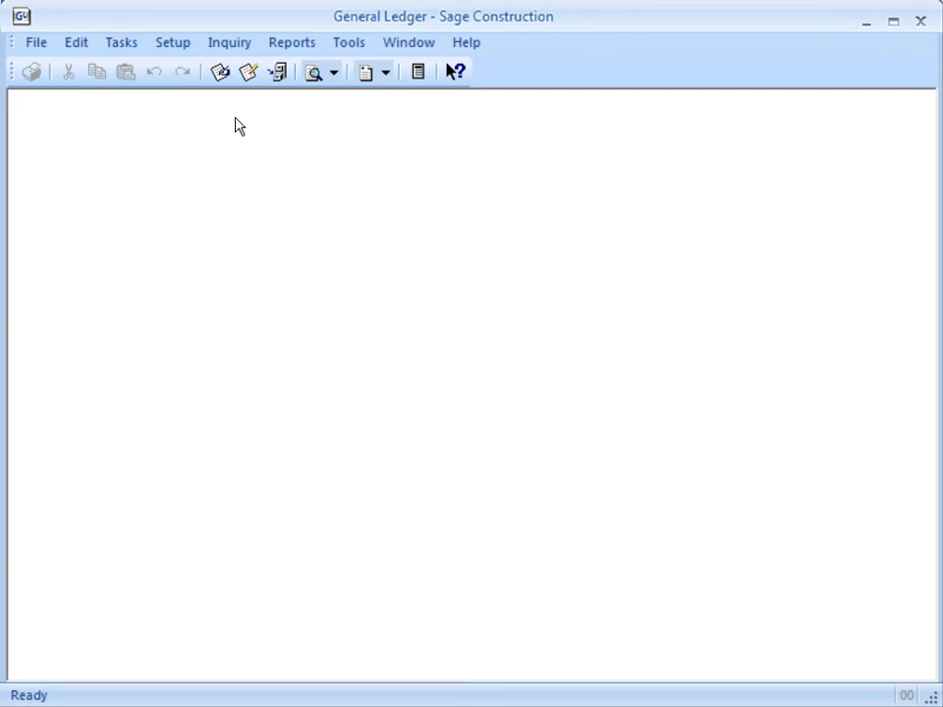